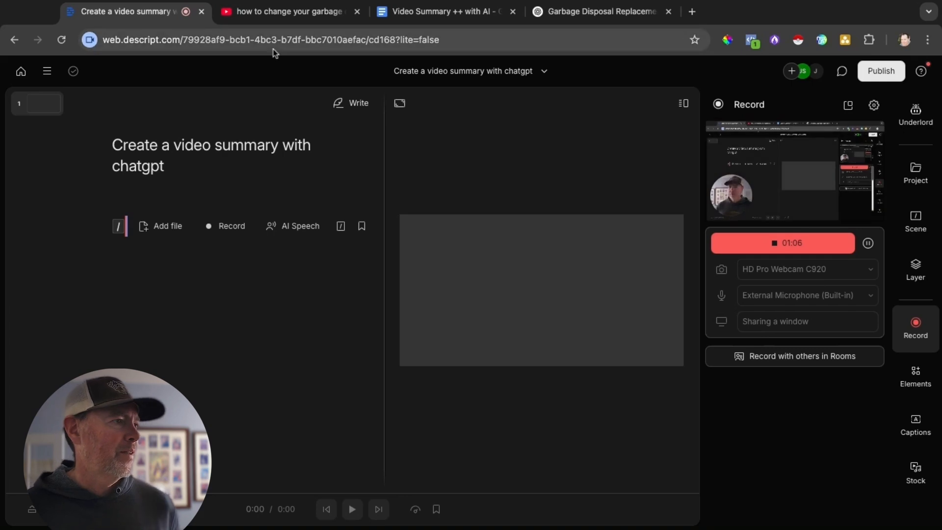
- Switch to the YouTube search results and open the video "How to Replace a Garbage Disposal - Easy, Step-by-Step"
{"action": "left_click", "coordinate": [274, 15]}
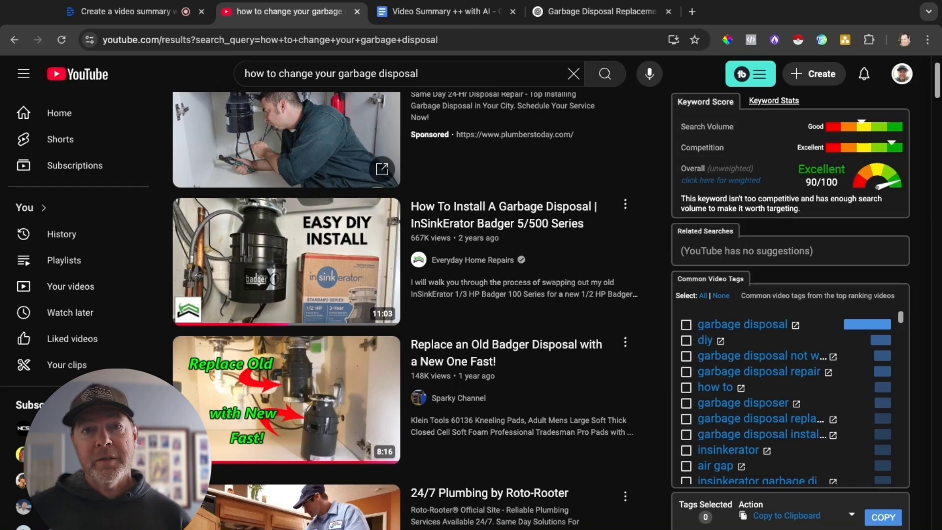
{"action": "scroll", "coordinate": [510, 110], "scroll_direction": "up", "scroll_amount": 1}
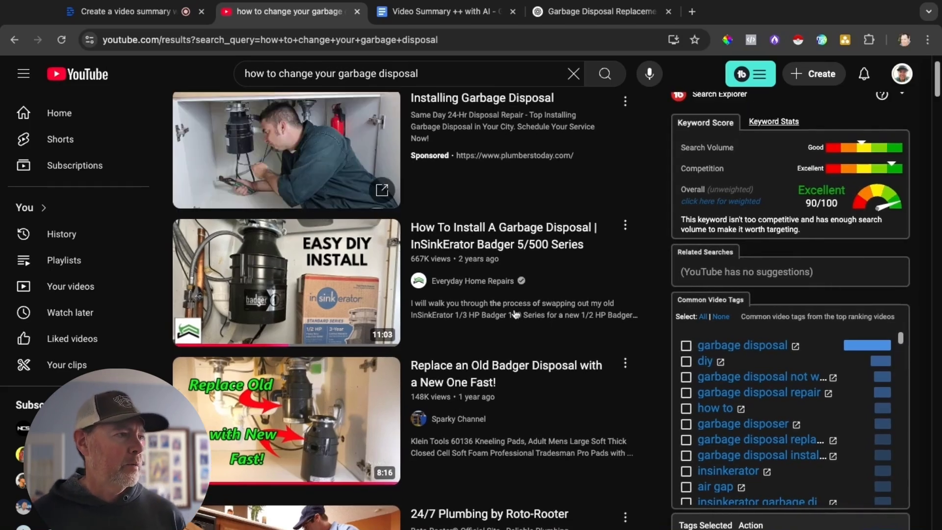
{"action": "scroll", "coordinate": [515, 314], "scroll_direction": "down", "scroll_amount": 5}
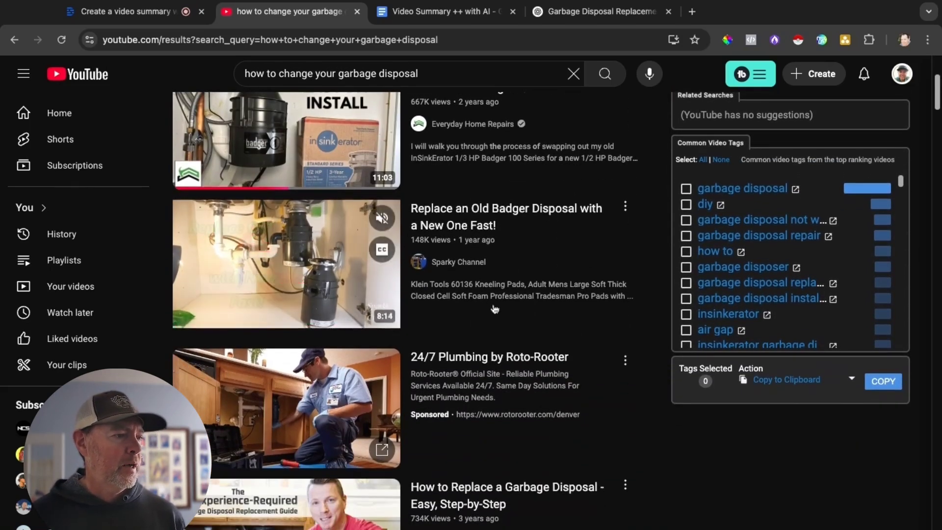
{"action": "scroll", "coordinate": [488, 280], "scroll_direction": "down", "scroll_amount": 4}
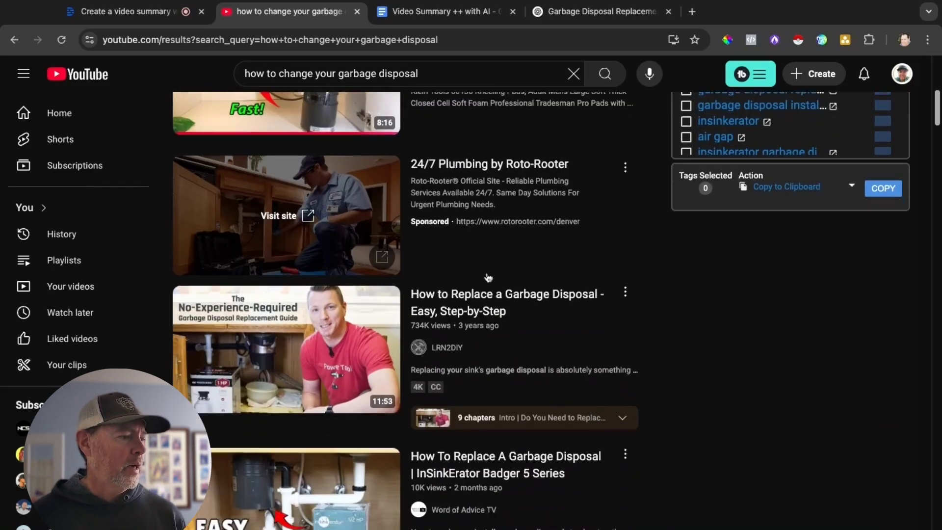
{"action": "scroll", "coordinate": [488, 278], "scroll_direction": "down", "scroll_amount": 5}
{"action": "scroll", "coordinate": [488, 278], "scroll_direction": "down", "scroll_amount": 5}
{"action": "scroll", "coordinate": [488, 278], "scroll_direction": "up", "scroll_amount": 7}
{"action": "left_click", "coordinate": [613, 211]}
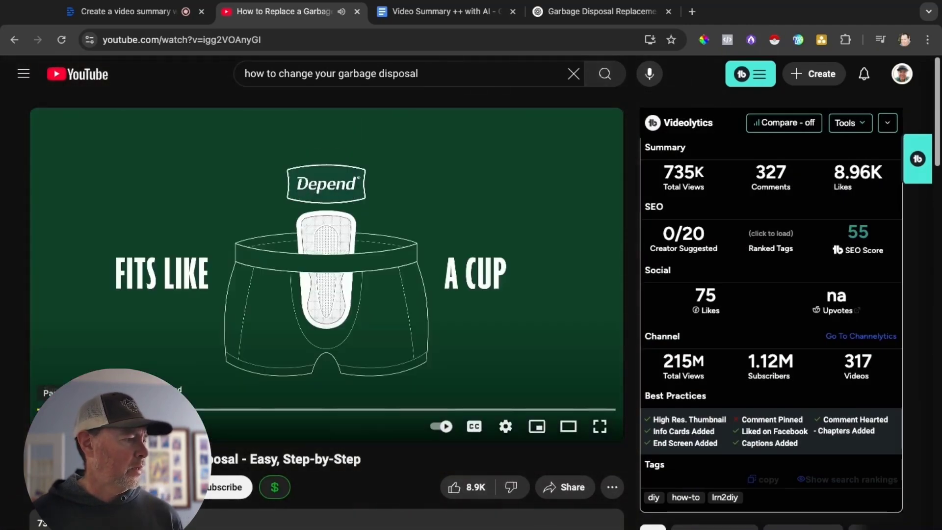
- Expand the video's description and show its transcript
{"action": "scroll", "coordinate": [157, 241], "scroll_direction": "down", "scroll_amount": 8}
{"action": "scroll", "coordinate": [360, 246], "scroll_direction": "up", "scroll_amount": 2}
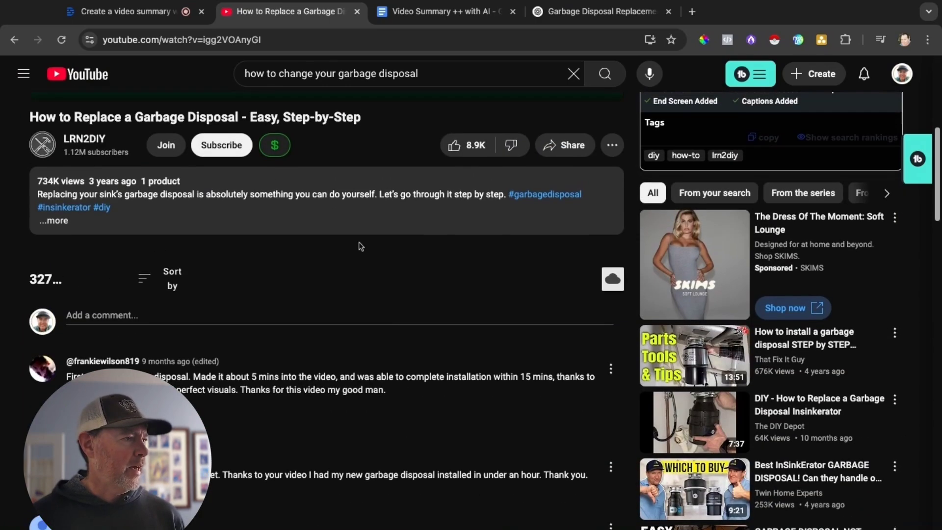
{"action": "scroll", "coordinate": [178, 232], "scroll_direction": "up", "scroll_amount": 6}
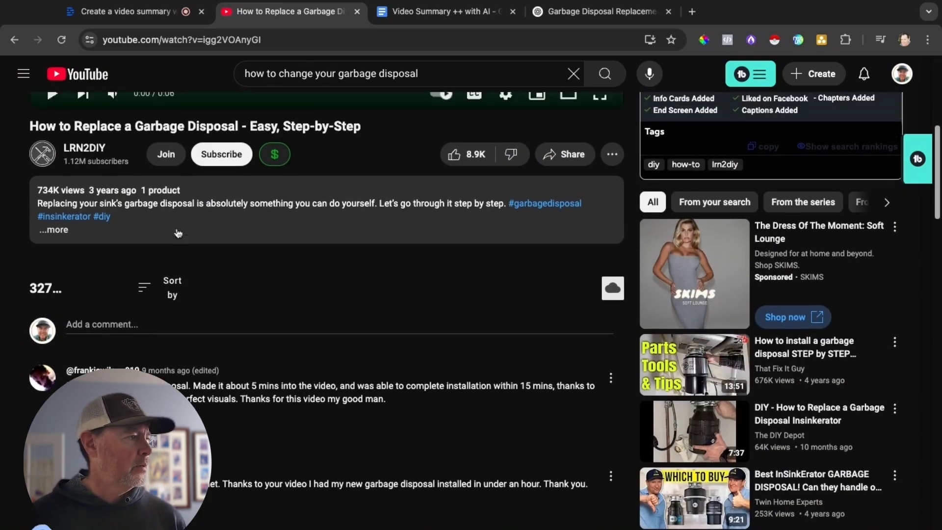
{"action": "scroll", "coordinate": [178, 232], "scroll_direction": "down", "scroll_amount": 5}
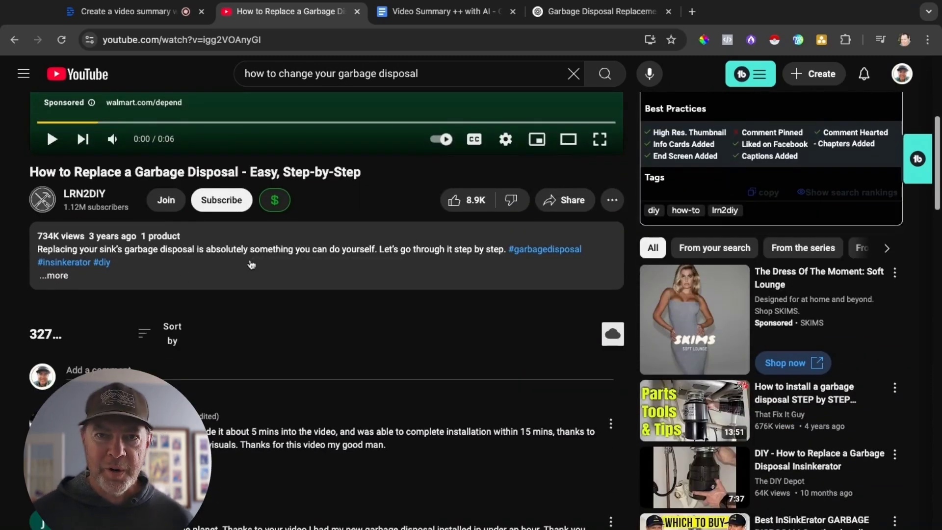
{"action": "left_click", "coordinate": [156, 286]}
{"action": "scroll", "coordinate": [347, 289], "scroll_direction": "down", "scroll_amount": 4}
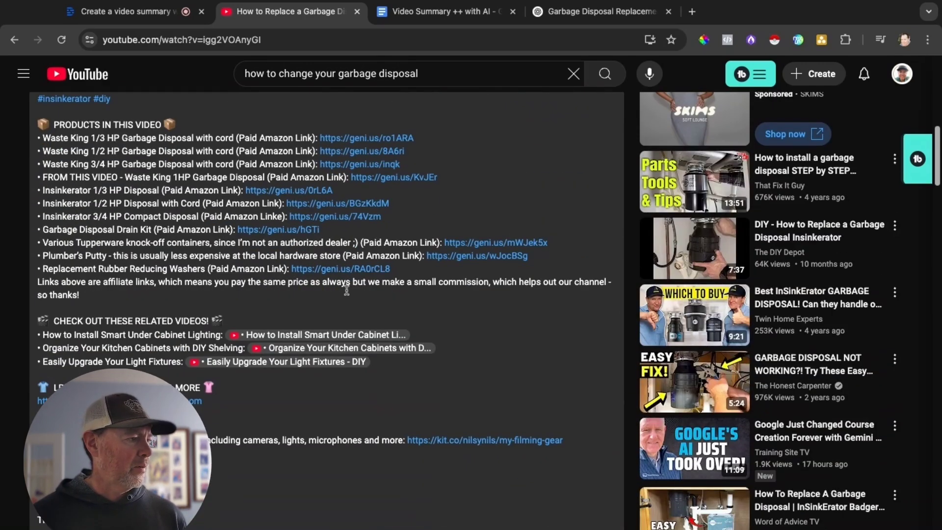
{"action": "scroll", "coordinate": [479, 343], "scroll_direction": "down", "scroll_amount": 8}
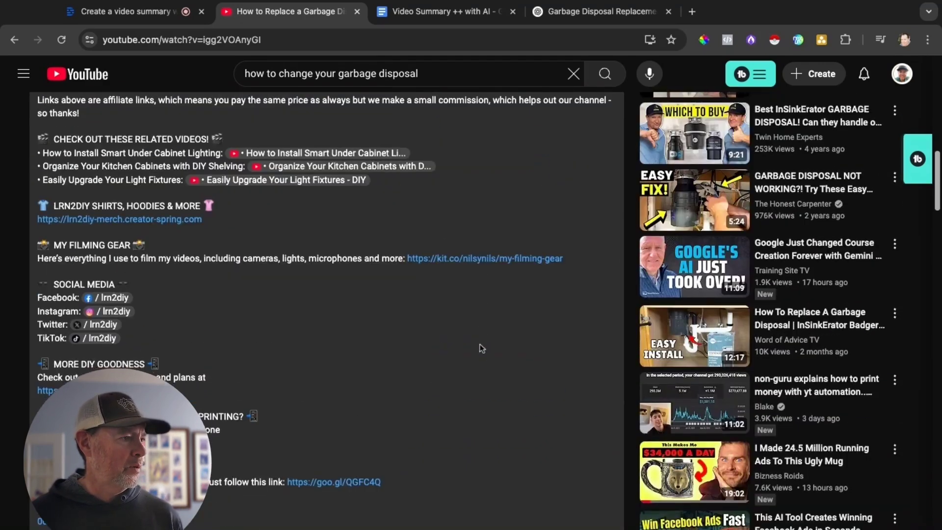
{"action": "scroll", "coordinate": [353, 372], "scroll_direction": "down", "scroll_amount": 4}
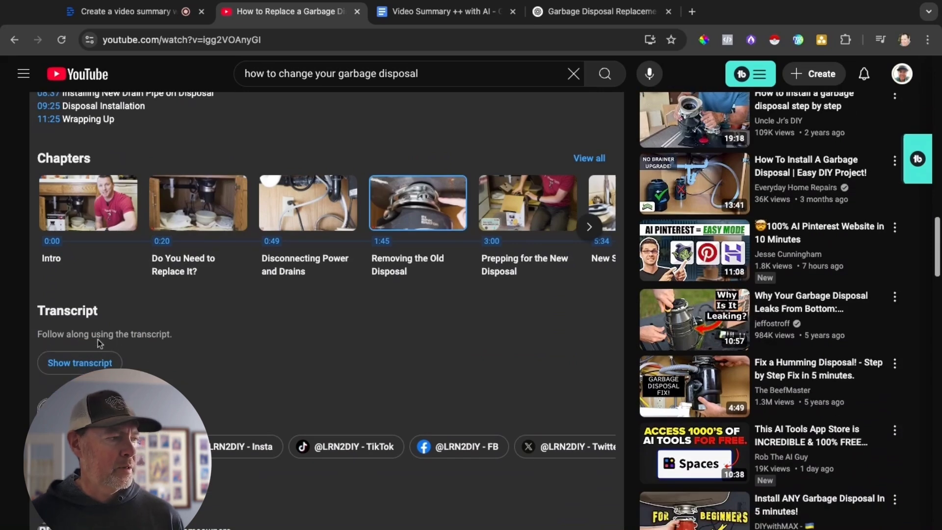
{"action": "left_click", "coordinate": [64, 365]}
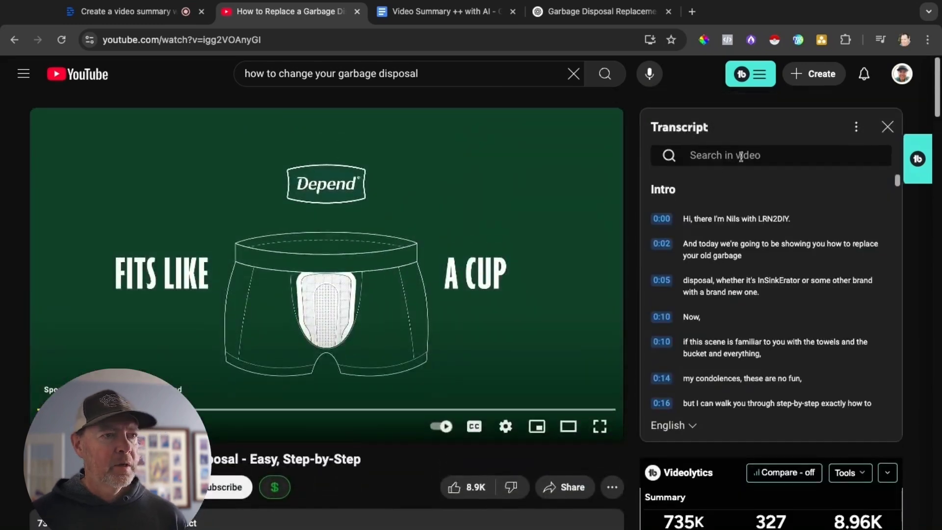
- Select the video's entire transcript, from the 0:00 line through the last line
{"action": "scroll", "coordinate": [755, 245], "scroll_direction": "up", "scroll_amount": 3}
{"action": "scroll", "coordinate": [754, 245], "scroll_direction": "up", "scroll_amount": 10}
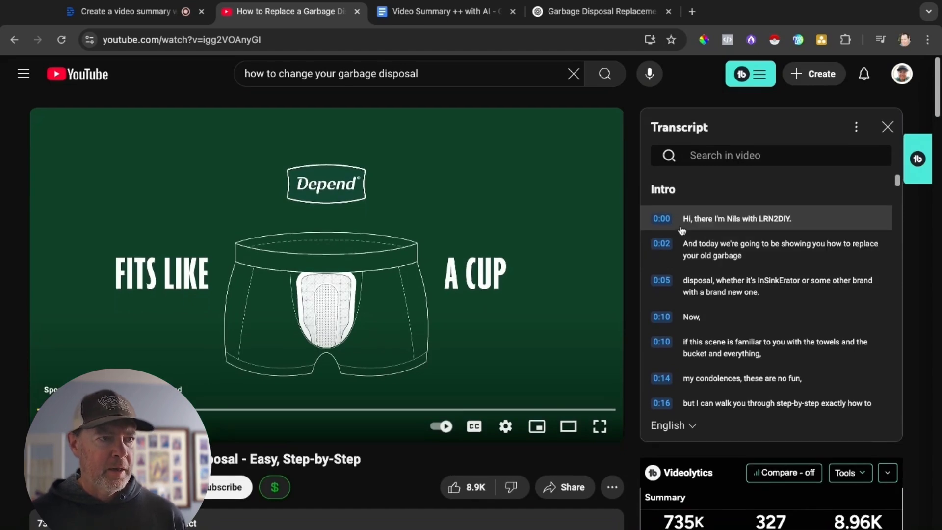
{"action": "scroll", "coordinate": [679, 227], "scroll_direction": "down", "scroll_amount": 1}
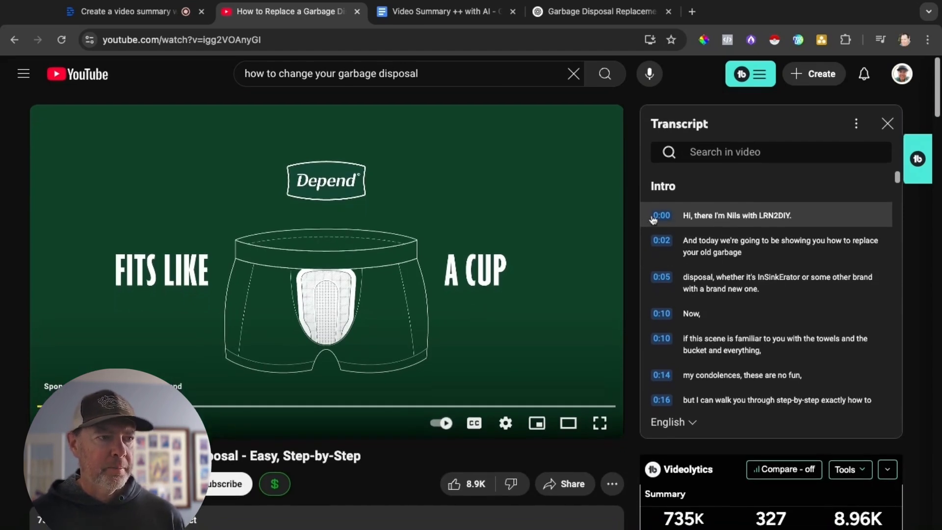
{"action": "left_click_drag", "start_coordinate": [652, 219], "coordinate": [827, 407]}
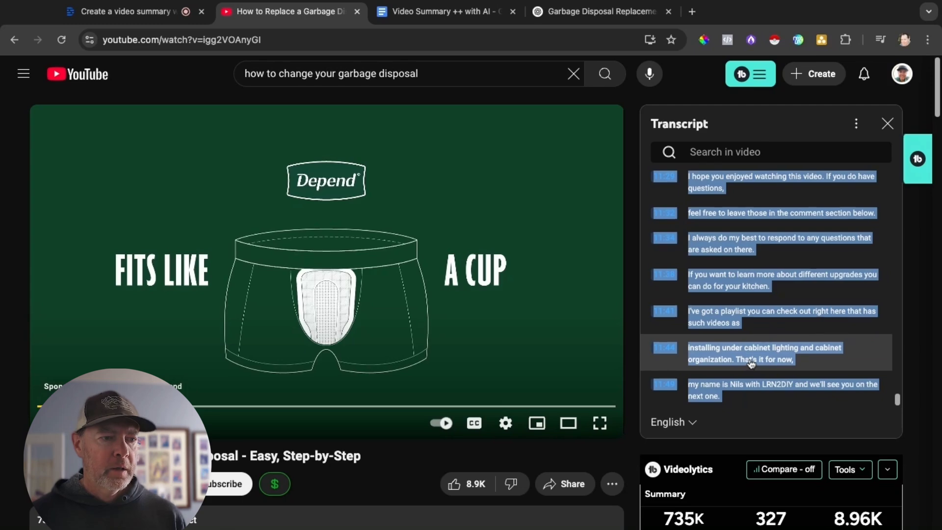
- Switch to the ChatGPT conversation and look over the pasted transcript and the YouTube link sent below it
{"action": "left_click", "coordinate": [575, 23]}
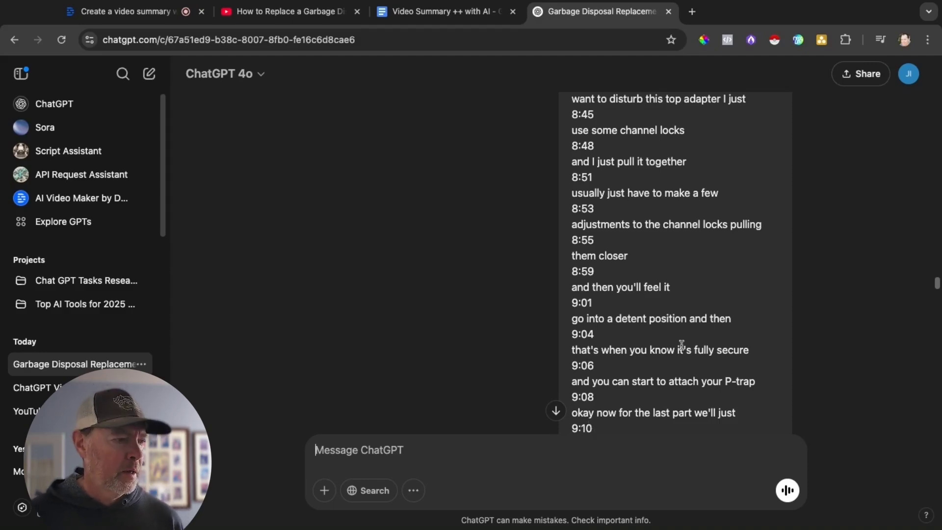
{"action": "scroll", "coordinate": [679, 344], "scroll_direction": "down", "scroll_amount": 20}
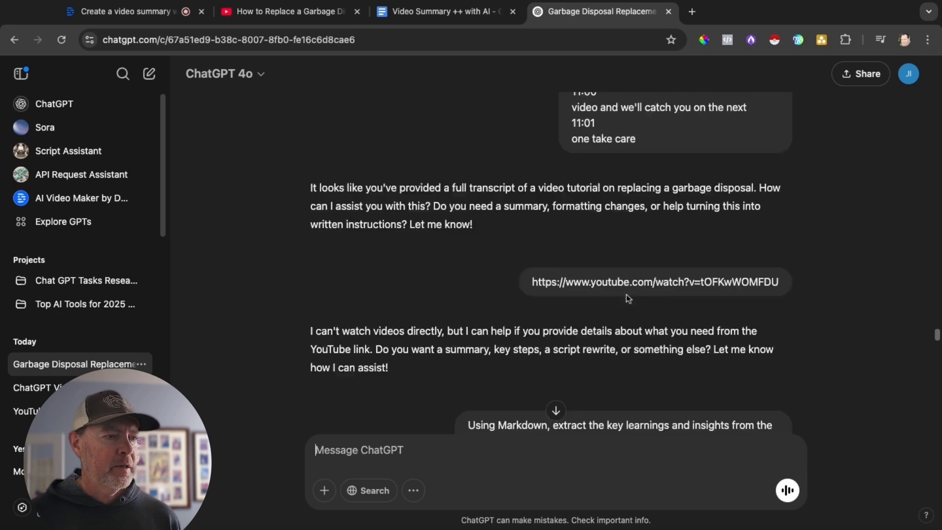
{"action": "scroll", "coordinate": [626, 295], "scroll_direction": "up", "scroll_amount": 8}
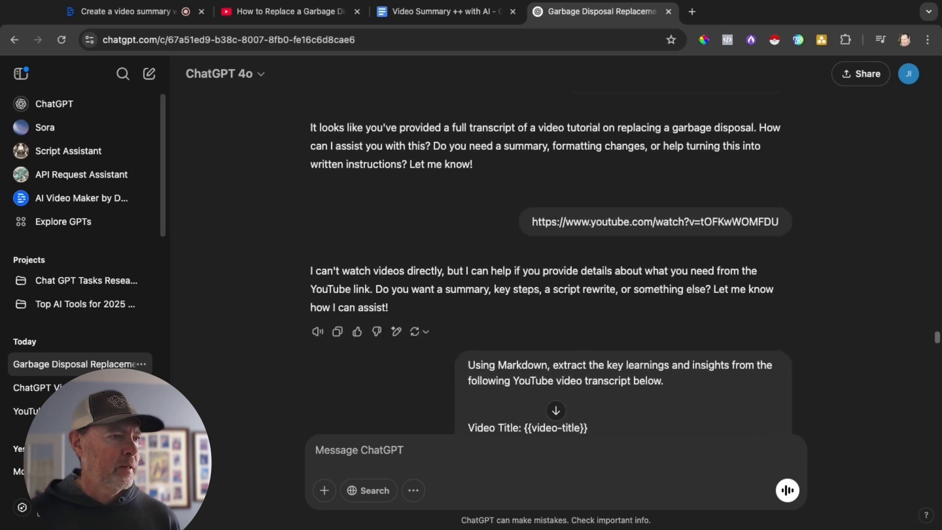
- Return to the YouTube video, select its full web address, and go back to the ChatGPT conversation
{"action": "left_click", "coordinate": [278, 13]}
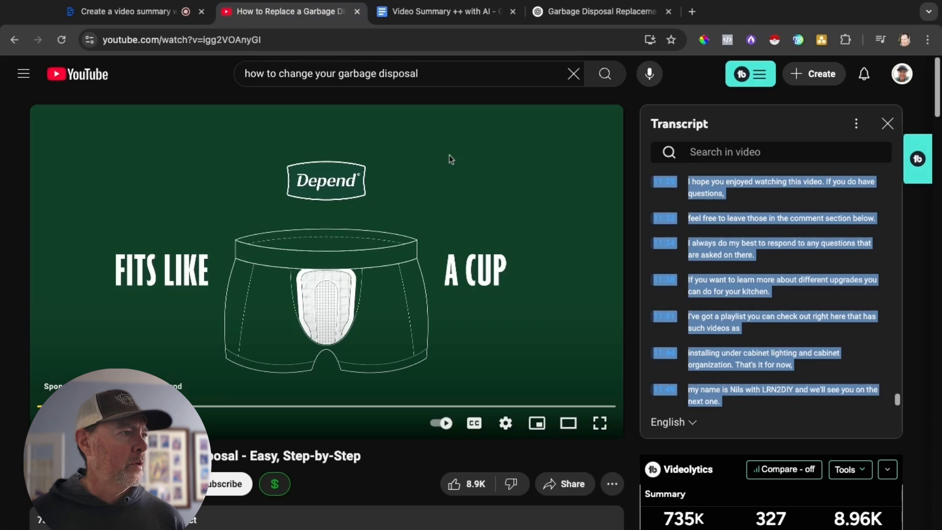
{"action": "left_click", "coordinate": [263, 37]}
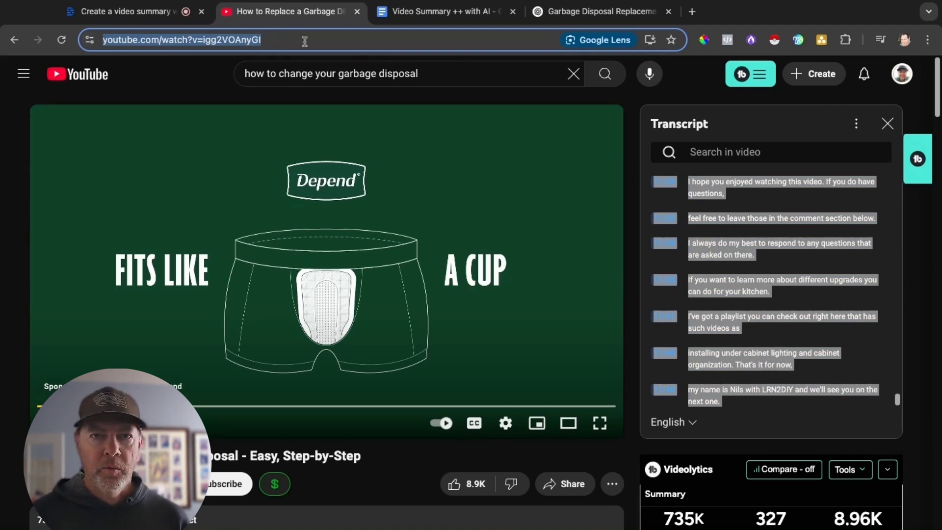
{"action": "left_click", "coordinate": [612, 18]}
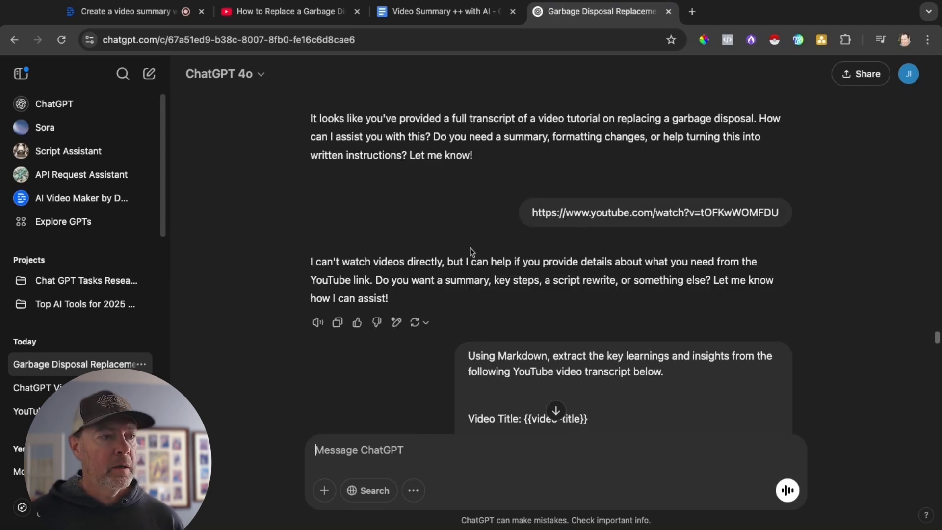
- In the "Video Summary ++ with AI" Google Doc, select and copy the prompt under Extract Video Info, starting at "Using Markdown"
{"action": "left_click", "coordinate": [415, 12]}
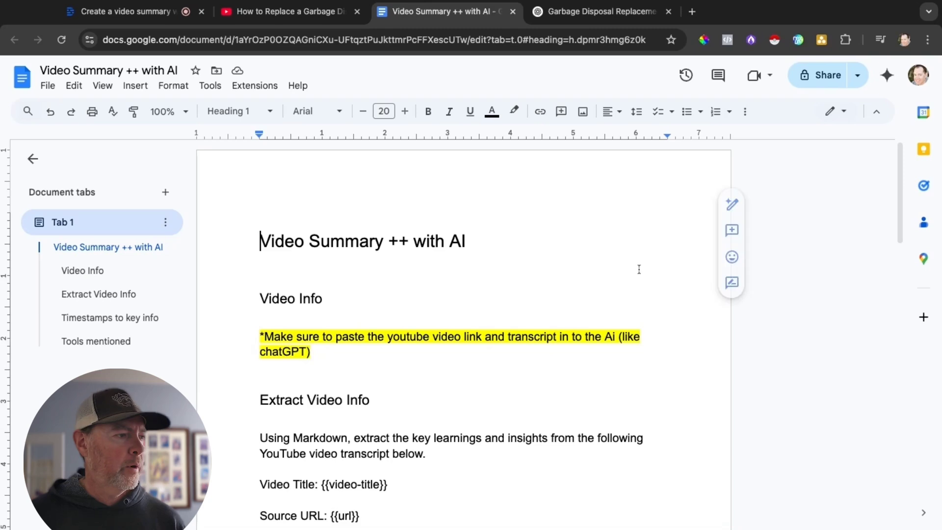
{"action": "scroll", "coordinate": [414, 275], "scroll_direction": "down", "scroll_amount": 2}
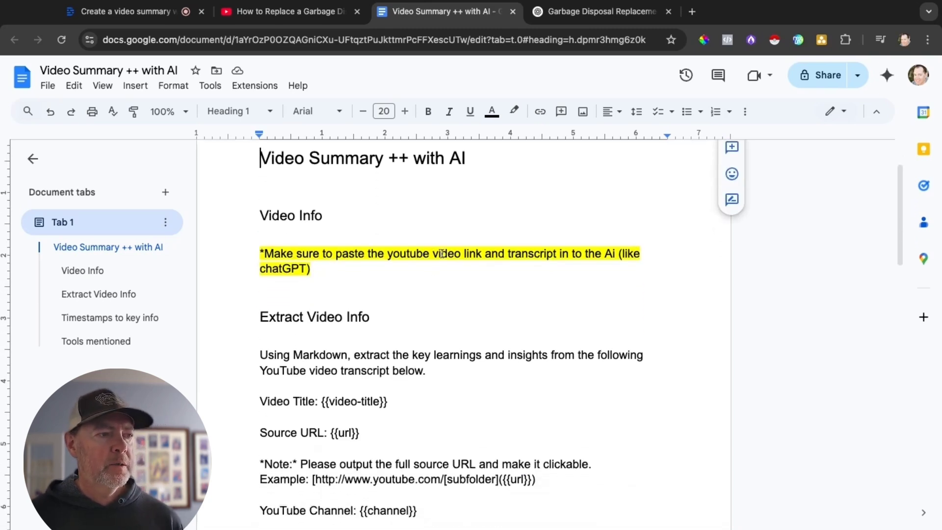
{"action": "scroll", "coordinate": [463, 253], "scroll_direction": "down", "scroll_amount": 3}
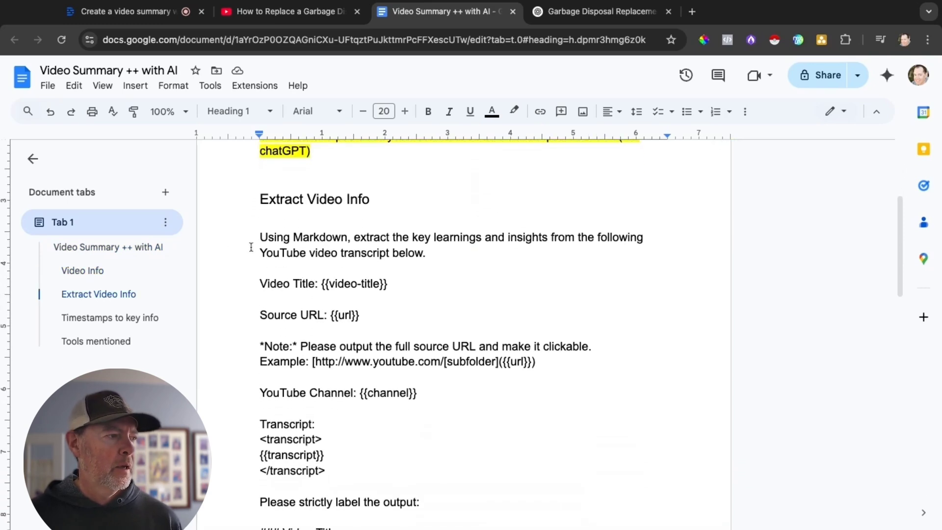
{"action": "left_click", "coordinate": [258, 237]}
{"action": "key", "text": "shift+Down"}
{"action": "key", "text": "shift+Down"}
{"action": "key", "text": "shift+Down"}
{"action": "key", "text": "shift+Down"}
{"action": "key", "text": "shift+Down"}
{"action": "key", "text": "shift+Down"}
{"action": "key", "text": "shift+Down"}
{"action": "key", "text": "shift+Down"}
{"action": "key", "text": "shift+Down"}
{"action": "key", "text": "shift+Down"}
{"action": "key", "text": "shift+Down"}
{"action": "key", "text": "shift+Down"}
{"action": "key", "text": "shift+Down"}
{"action": "key", "text": "shift+Down"}
{"action": "key", "text": "shift+Down"}
{"action": "key", "text": "shift+Down"}
{"action": "key", "text": "shift+Down"}
{"action": "key", "text": "shift+Down"}
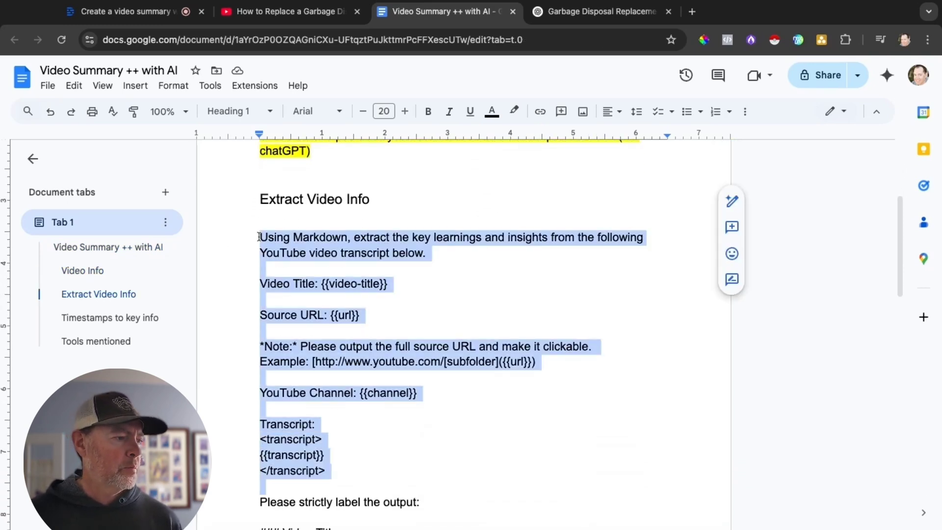
{"action": "scroll", "coordinate": [459, 372], "scroll_direction": "down", "scroll_amount": 3}
{"action": "left_click", "coordinate": [373, 422], "text": "shift"}
{"action": "scroll", "coordinate": [373, 424], "scroll_direction": "up", "scroll_amount": 6}
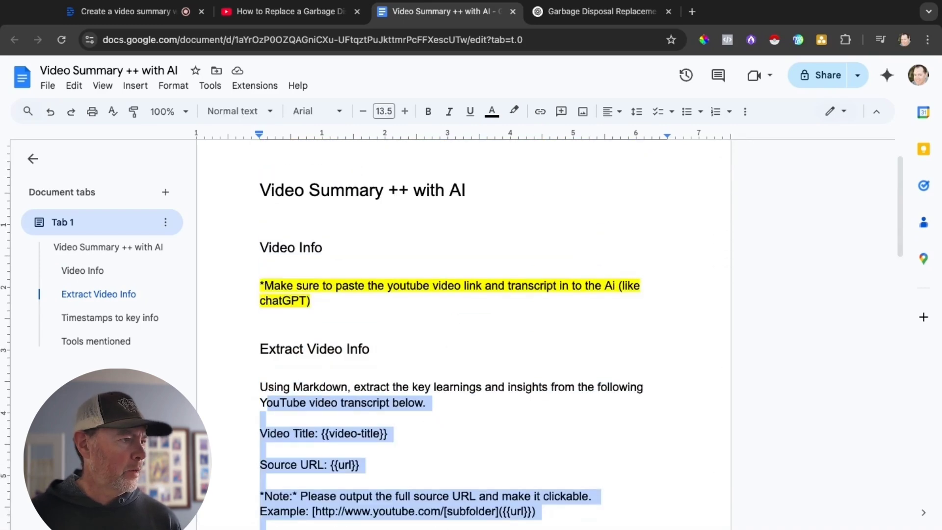
{"action": "right_click", "coordinate": [290, 395]}
{"action": "left_click", "coordinate": [340, 167]}
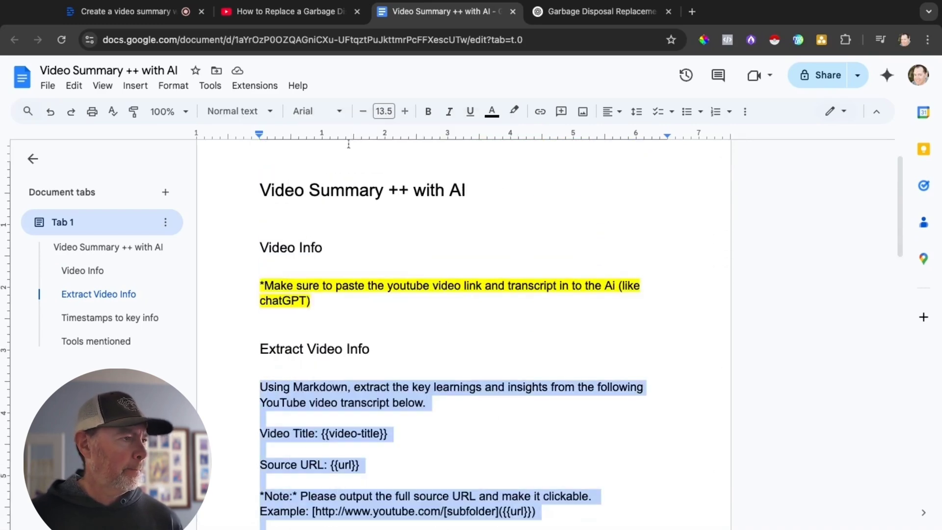
- Switch to ChatGPT and review the sent extraction prompt and the reply's video title, channel and source URL
{"action": "left_click", "coordinate": [597, 19]}
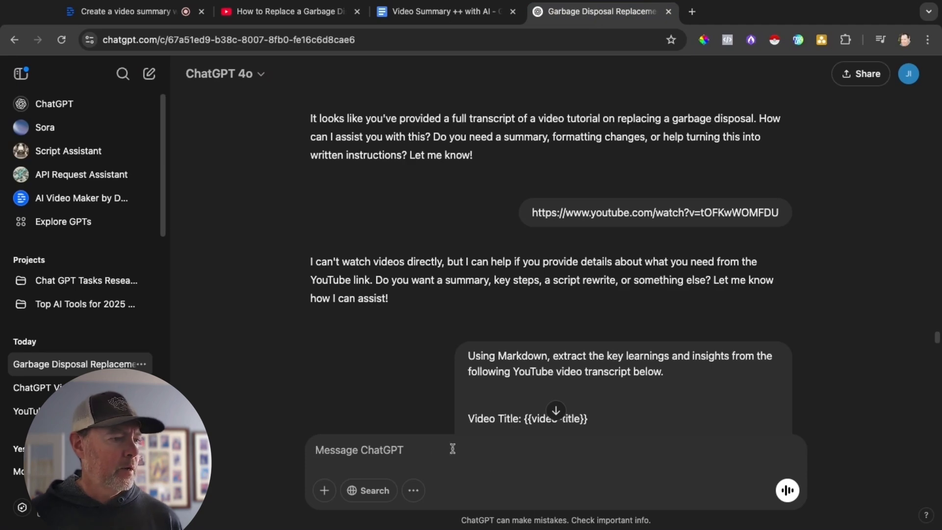
{"action": "scroll", "coordinate": [529, 380], "scroll_direction": "down", "scroll_amount": 5}
{"action": "scroll", "coordinate": [546, 278], "scroll_direction": "down", "scroll_amount": 3}
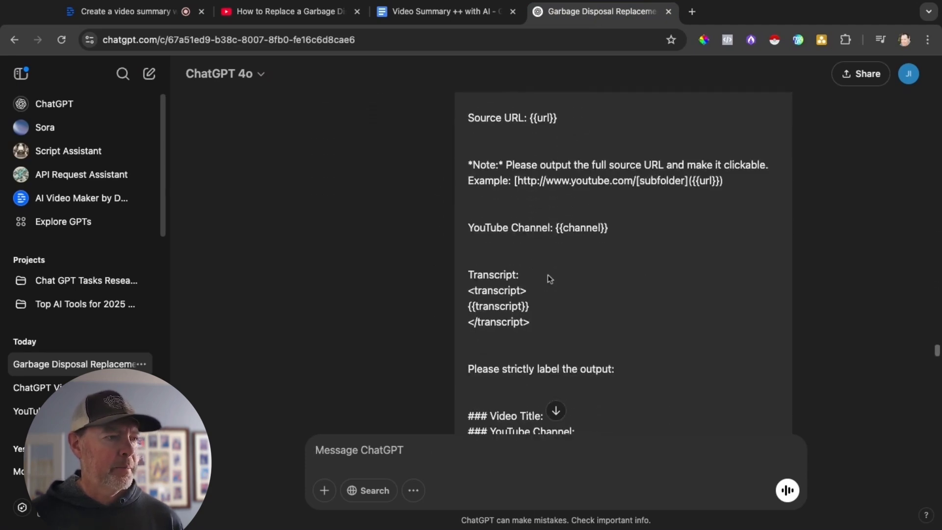
{"action": "scroll", "coordinate": [546, 275], "scroll_direction": "down", "scroll_amount": 4}
{"action": "scroll", "coordinate": [544, 277], "scroll_direction": "down", "scroll_amount": 3}
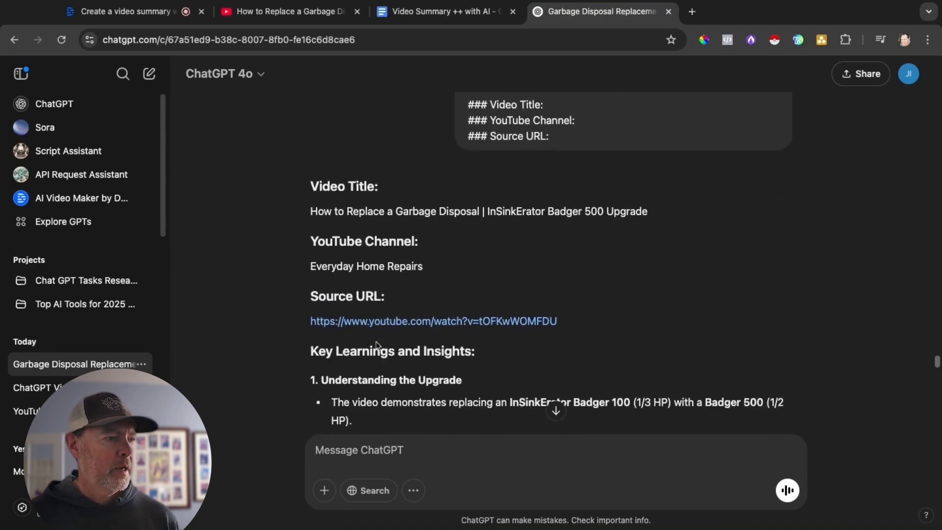
{"action": "left_click_drag", "start_coordinate": [289, 235], "coordinate": [646, 212]}
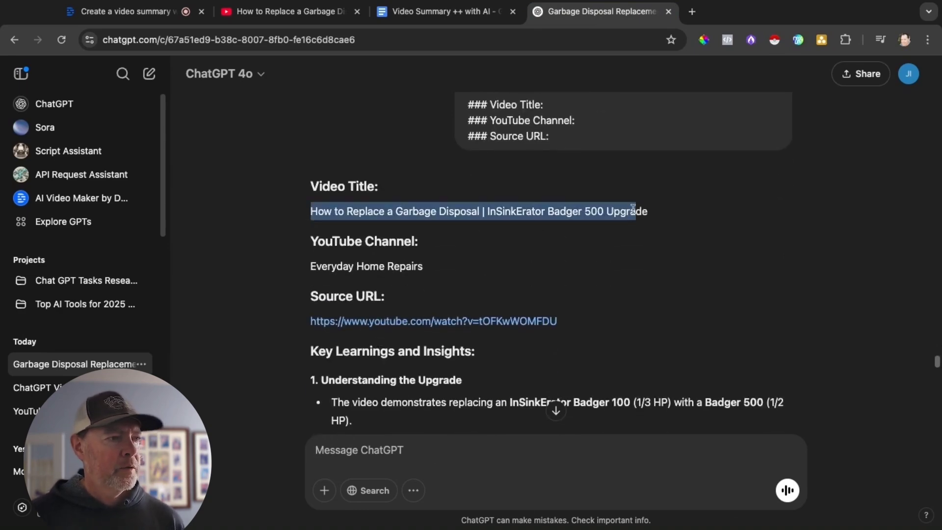
{"action": "left_click", "coordinate": [848, 282]}
{"action": "scroll", "coordinate": [316, 268], "scroll_direction": "down", "scroll_amount": 2}
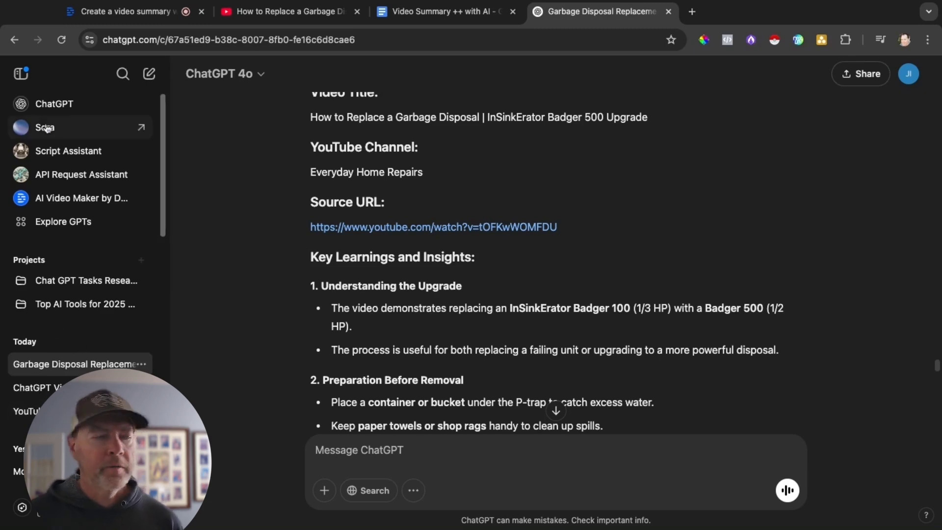
- Hide the conversation sidebar and read through the reply's Key Learnings and Insights sections
{"action": "left_click", "coordinate": [21, 74]}
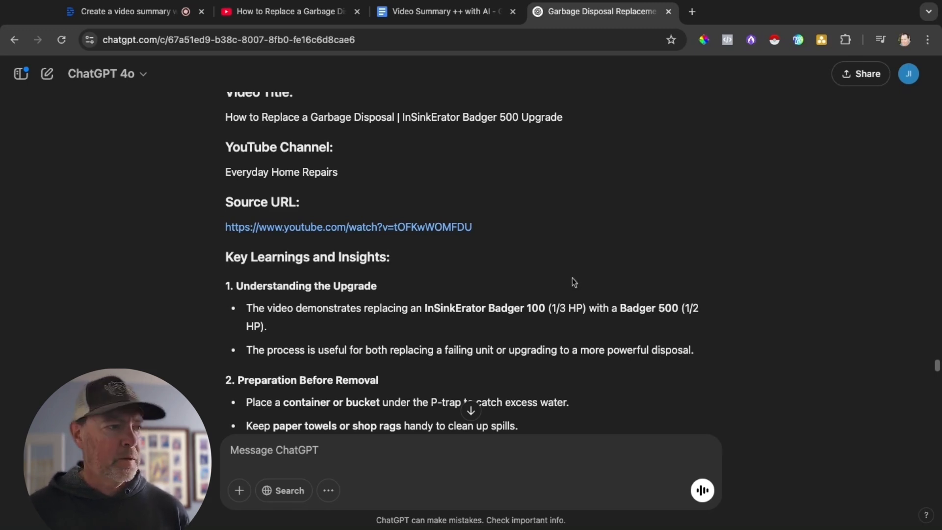
{"action": "scroll", "coordinate": [480, 304], "scroll_direction": "down", "scroll_amount": 3}
{"action": "scroll", "coordinate": [481, 307], "scroll_direction": "down", "scroll_amount": 3}
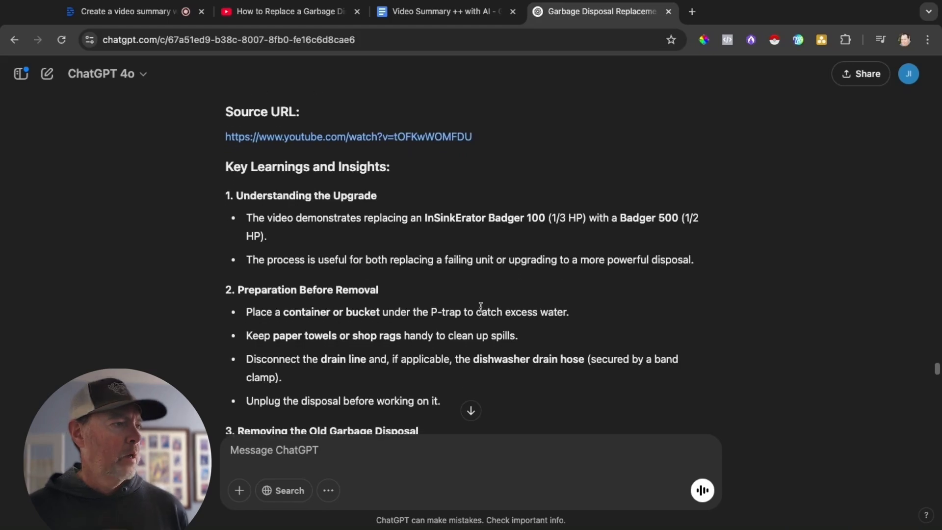
{"action": "scroll", "coordinate": [317, 146], "scroll_direction": "down", "scroll_amount": 15}
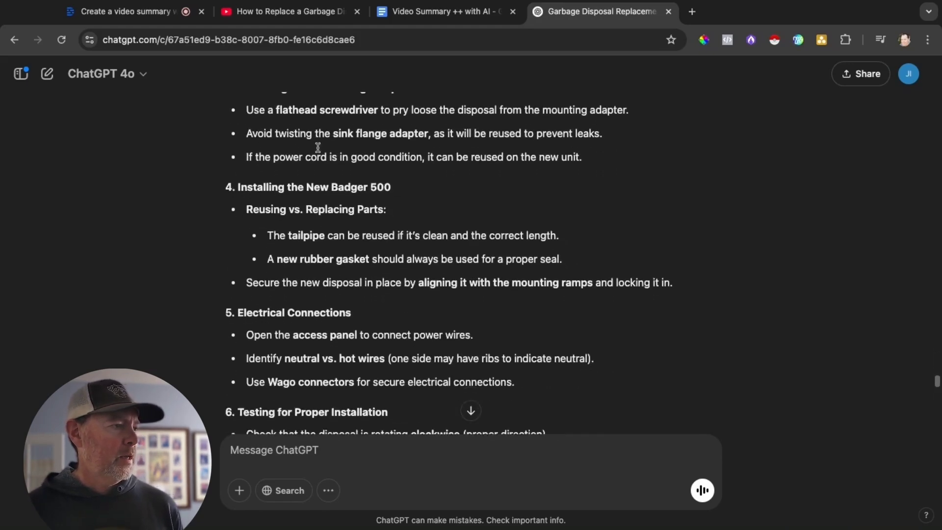
- Read to the end of the reply's key learnings, and select the whole "Timestamps to key info" prompt in the "Video Summary ++ with AI" Google Doc
{"action": "scroll", "coordinate": [229, 198], "scroll_direction": "up", "scroll_amount": 1}
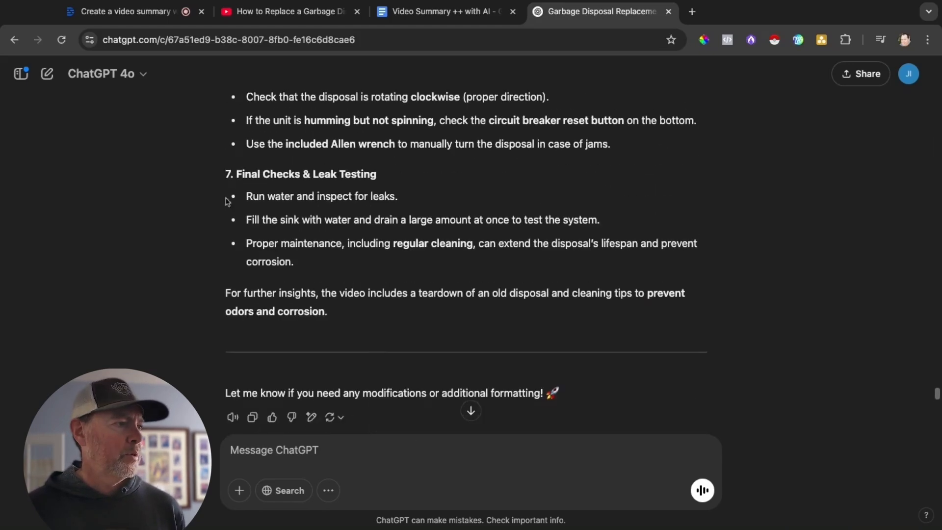
{"action": "scroll", "coordinate": [534, 210], "scroll_direction": "down", "scroll_amount": 6}
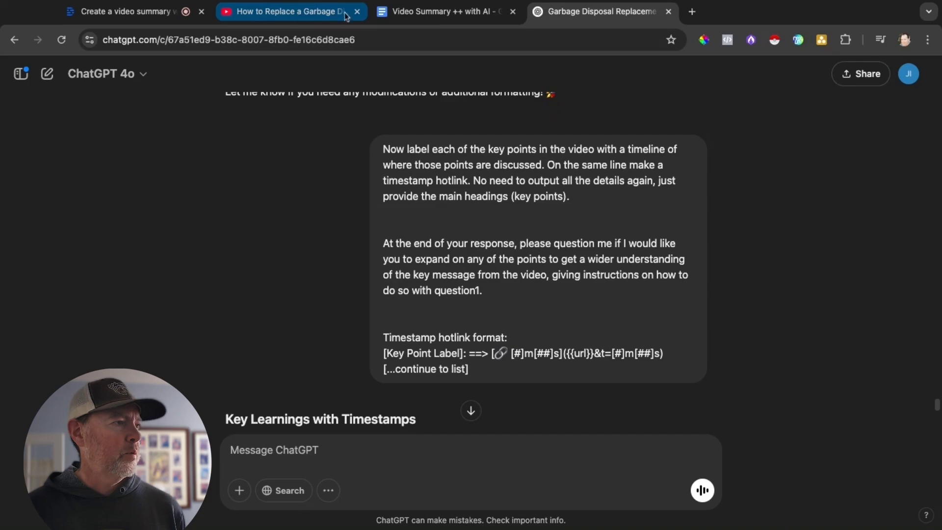
{"action": "left_click", "coordinate": [441, 12]}
{"action": "scroll", "coordinate": [404, 324], "scroll_direction": "down", "scroll_amount": 15}
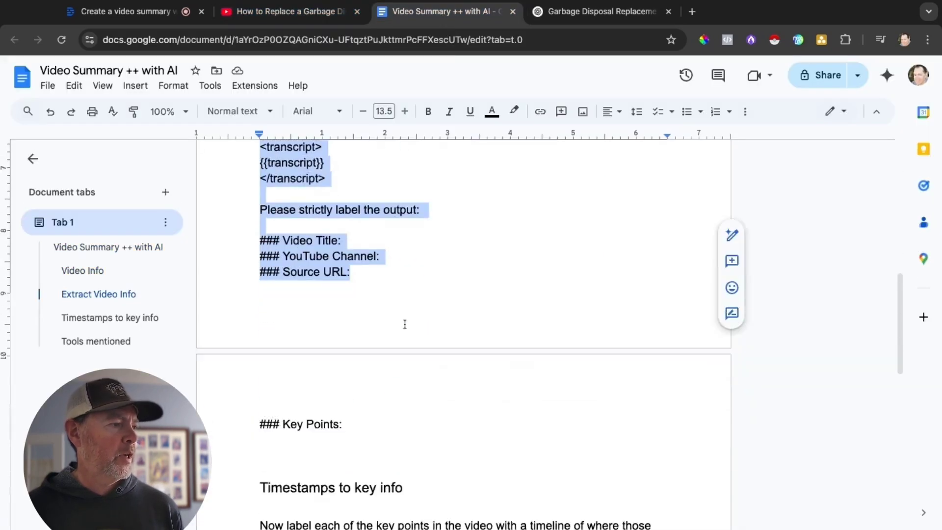
{"action": "left_click", "coordinate": [328, 335]}
{"action": "left_click_drag", "start_coordinate": [256, 331], "coordinate": [484, 469]}
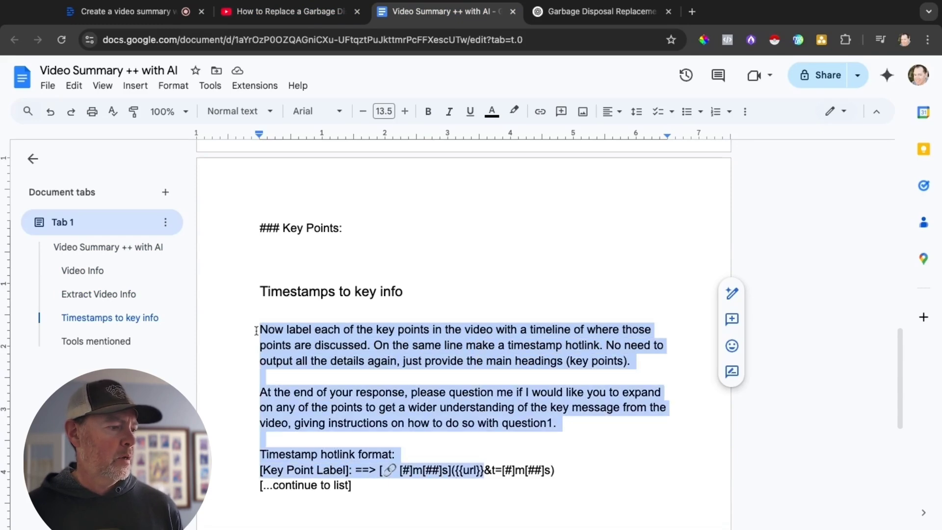
{"action": "left_click_drag", "start_coordinate": [256, 330], "coordinate": [354, 486]}
{"action": "scroll", "coordinate": [422, 373], "scroll_direction": "down", "scroll_amount": 3}
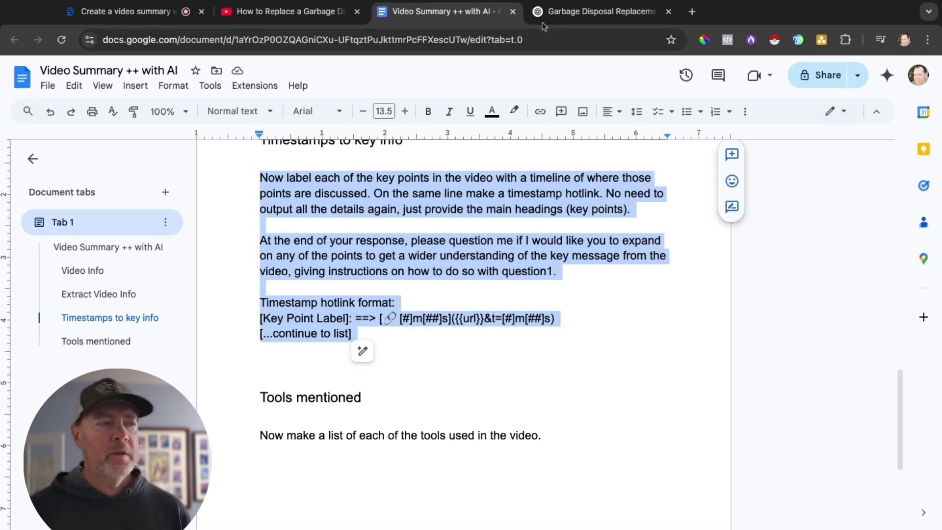
- Switch to ChatGPT, find Key Learnings with Timestamps, and open the 5m38s link for Electrical Connections
{"action": "left_click", "coordinate": [586, 14]}
{"action": "scroll", "coordinate": [578, 304], "scroll_direction": "down", "scroll_amount": 5}
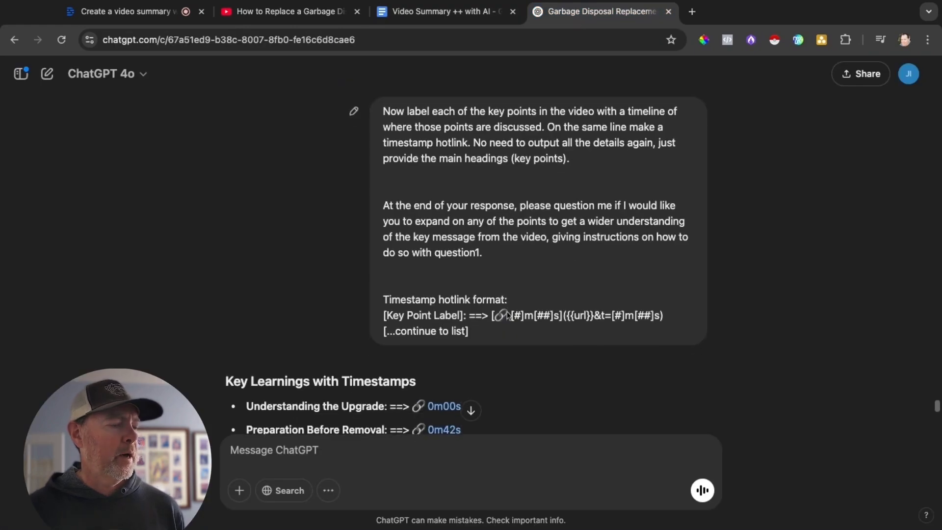
{"action": "scroll", "coordinate": [592, 287], "scroll_direction": "down", "scroll_amount": 4}
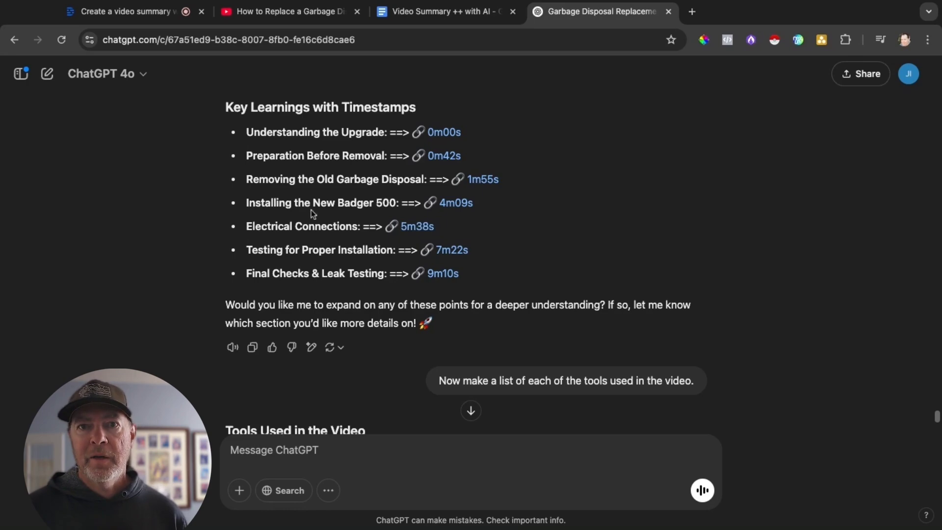
{"action": "left_click", "coordinate": [425, 230]}
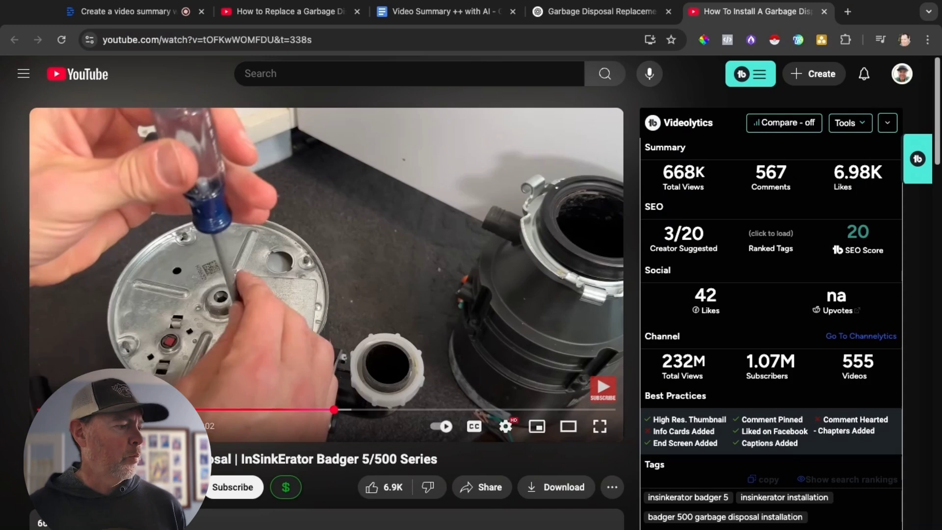
- Go back to the ChatGPT conversation and review the follow-up question, the tools request and its reply
{"action": "left_click", "coordinate": [559, 12]}
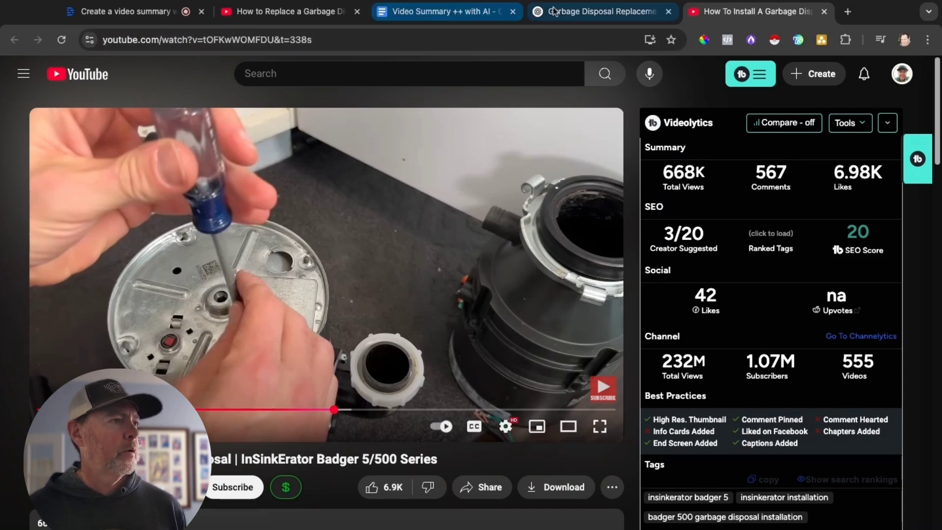
{"action": "scroll", "coordinate": [491, 220], "scroll_direction": "down", "scroll_amount": 4}
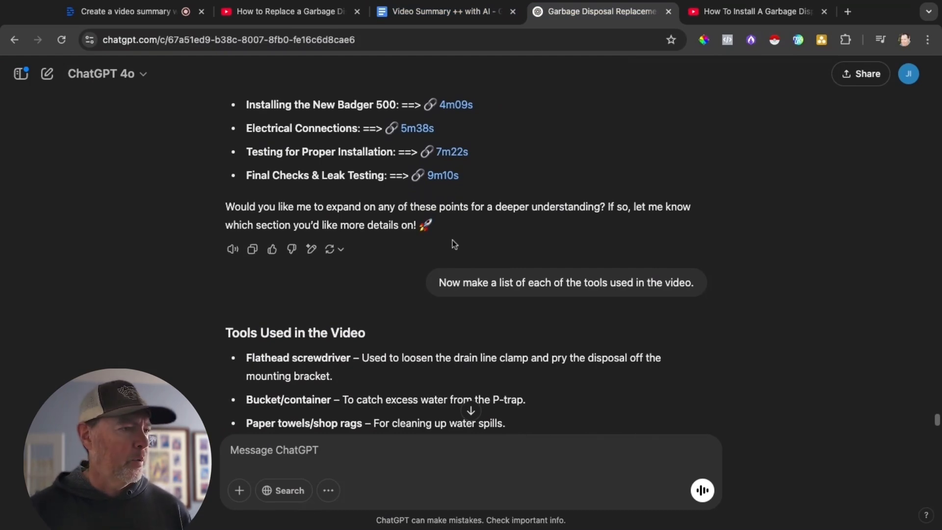
{"action": "scroll", "coordinate": [454, 238], "scroll_direction": "down", "scroll_amount": 6}
{"action": "scroll", "coordinate": [441, 231], "scroll_direction": "up", "scroll_amount": 7}
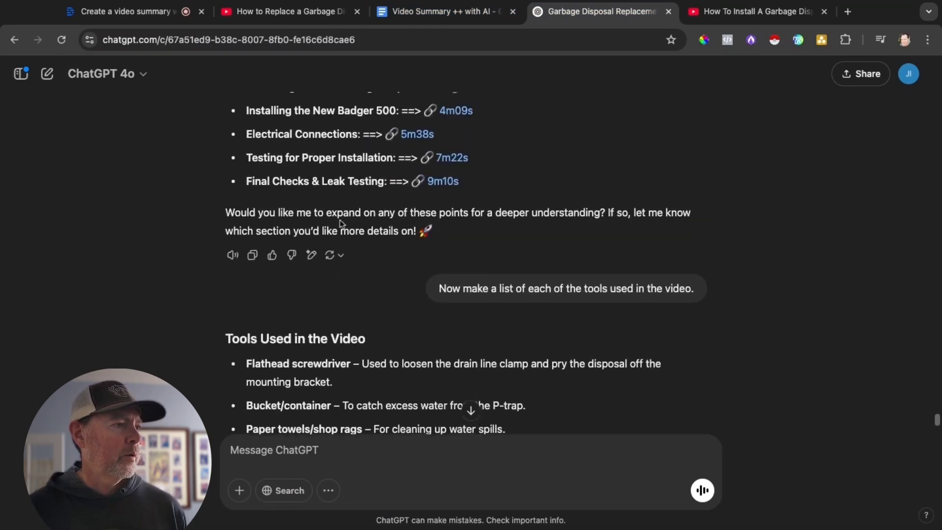
{"action": "scroll", "coordinate": [360, 236], "scroll_direction": "down", "scroll_amount": 2}
{"action": "scroll", "coordinate": [360, 236], "scroll_direction": "down", "scroll_amount": 2}
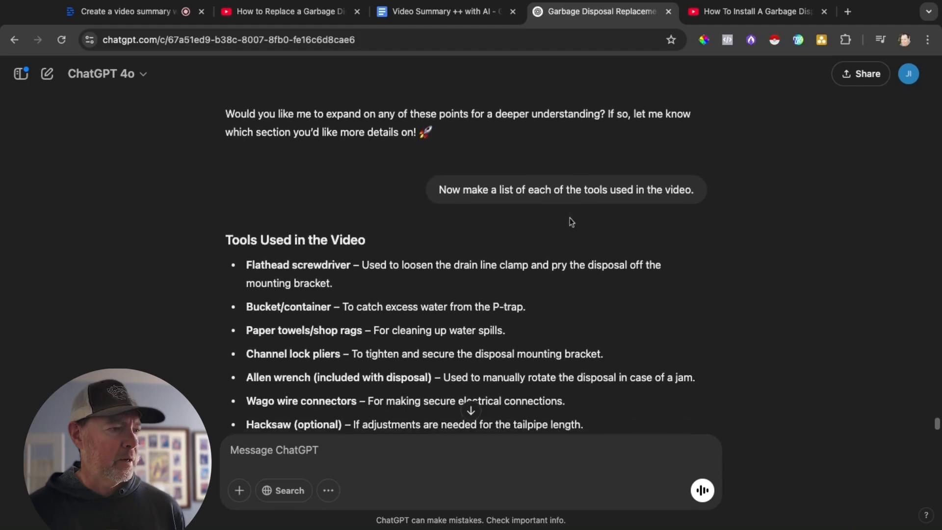
- In the Google Doc, select the prompt "Now make a list of each of the tools used in the video." and return to ChatGPT
{"action": "left_click", "coordinate": [439, 14]}
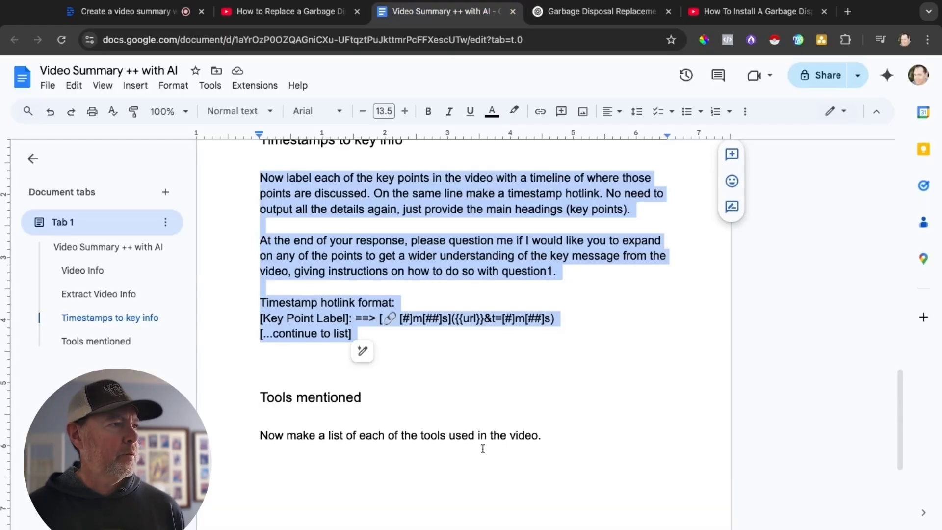
{"action": "left_click_drag", "start_coordinate": [252, 437], "coordinate": [577, 433]}
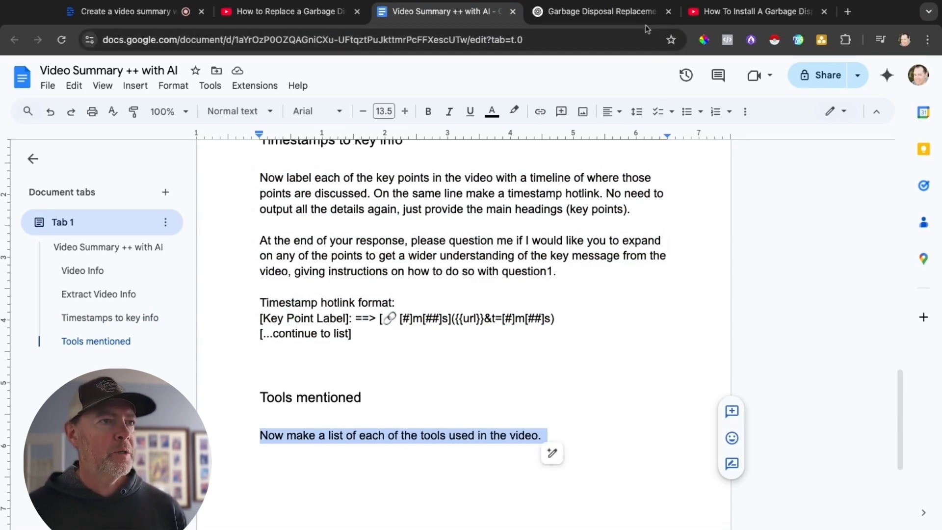
{"action": "left_click", "coordinate": [604, 11]}
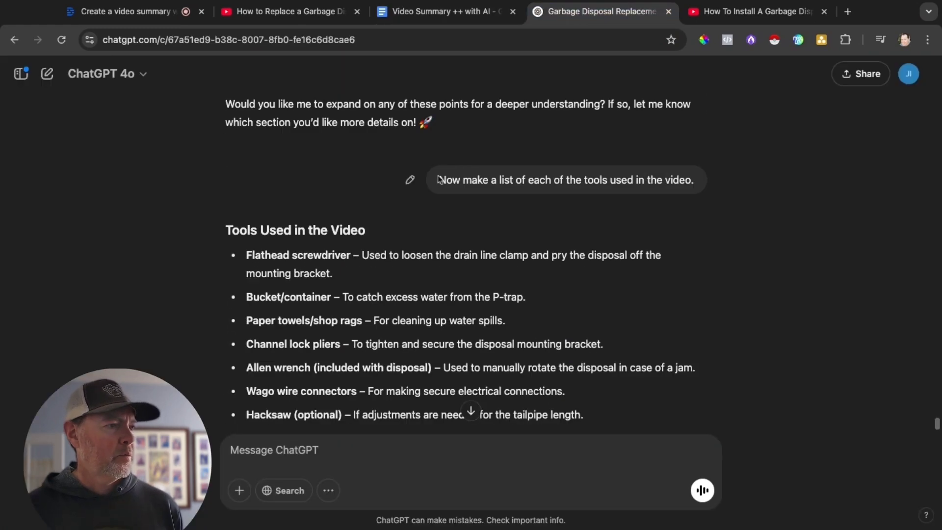
- Examine the Tools Used in the Video list, highlighting the entries from Flathead screwdriver to Paper towels/shop rags and clearing the selection
{"action": "scroll", "coordinate": [314, 237], "scroll_direction": "down", "scroll_amount": 2}
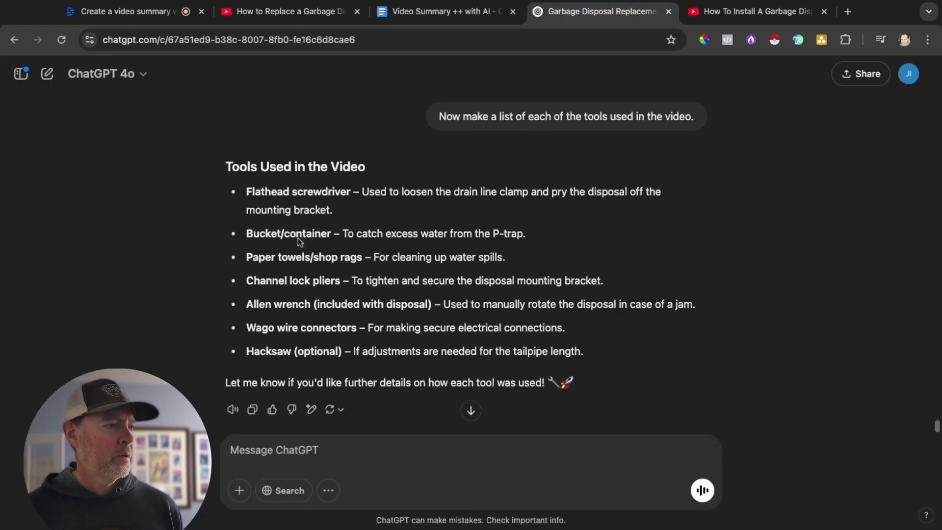
{"action": "scroll", "coordinate": [298, 240], "scroll_direction": "down", "scroll_amount": 1}
{"action": "left_click_drag", "start_coordinate": [247, 182], "coordinate": [364, 246]}
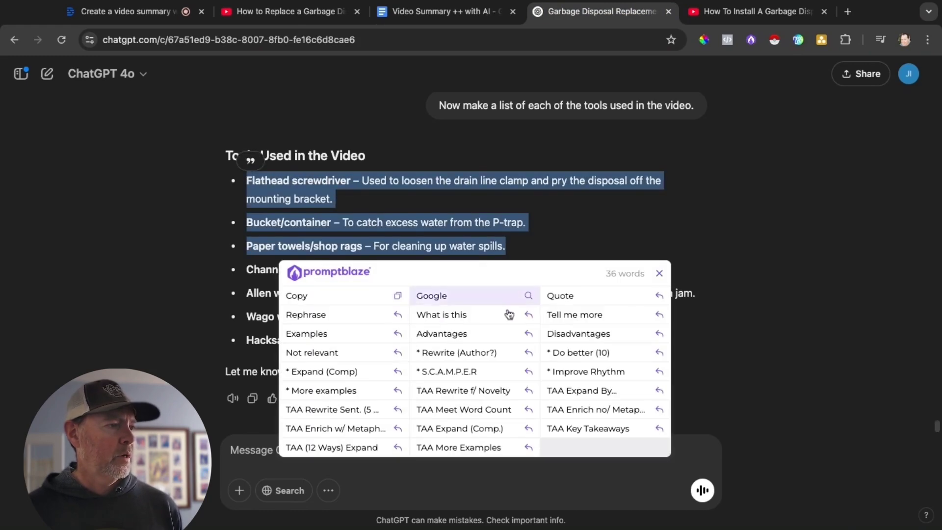
{"action": "left_click", "coordinate": [731, 324]}
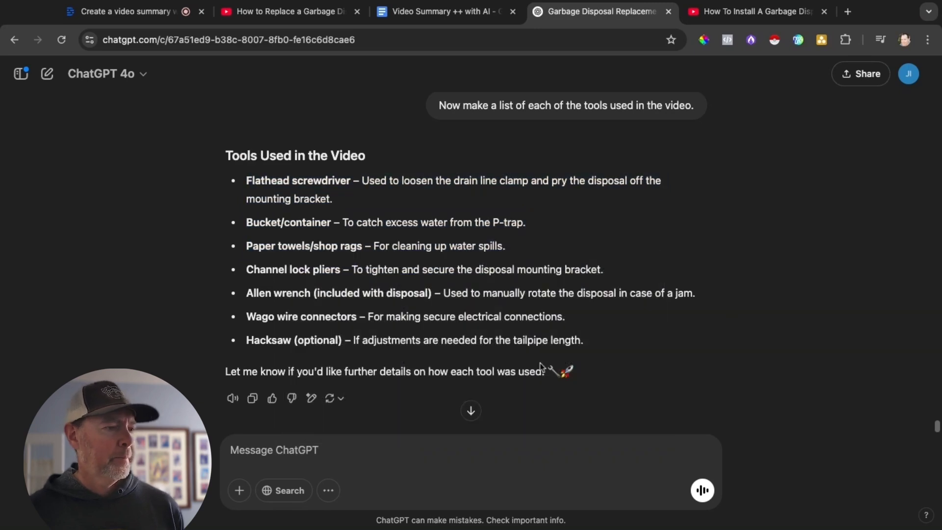